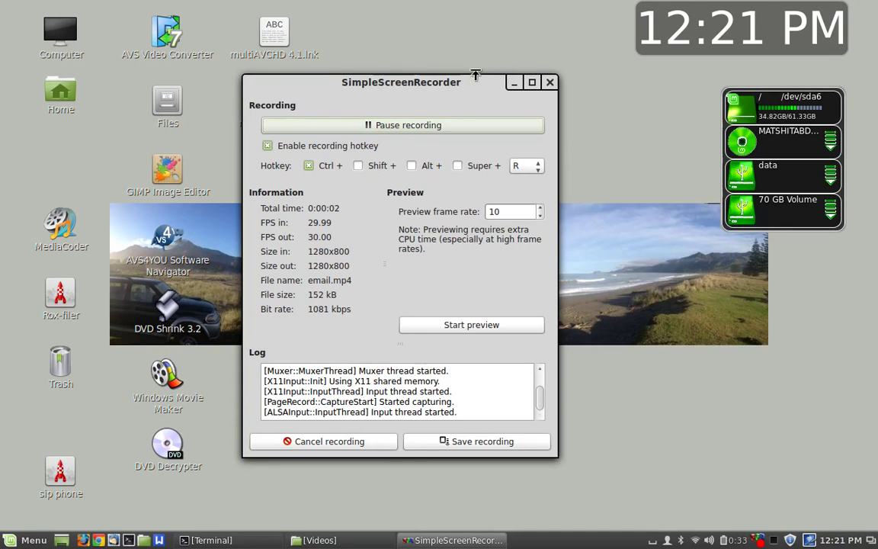
- Open the Gmail inbox in Chrome and start a new message addressed to the account owner's own Gmail address
key("alt+F9")
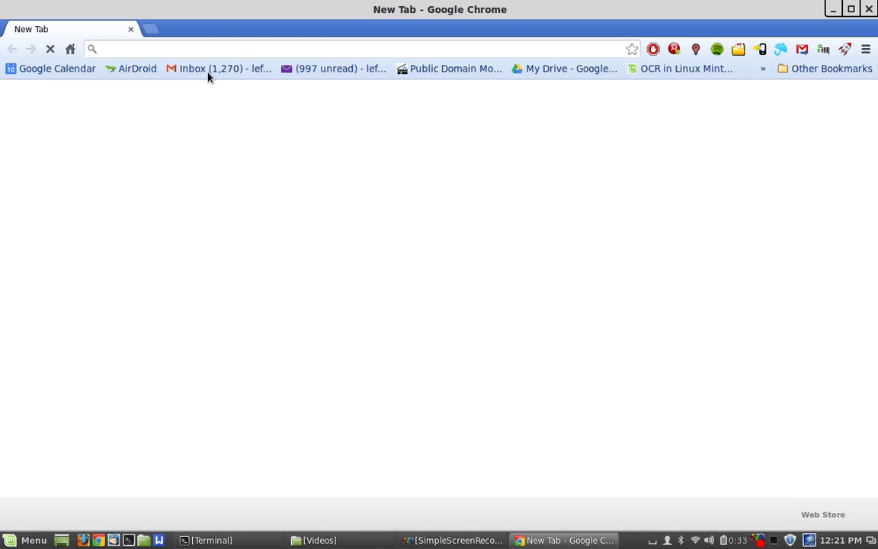
left_click(210, 70)
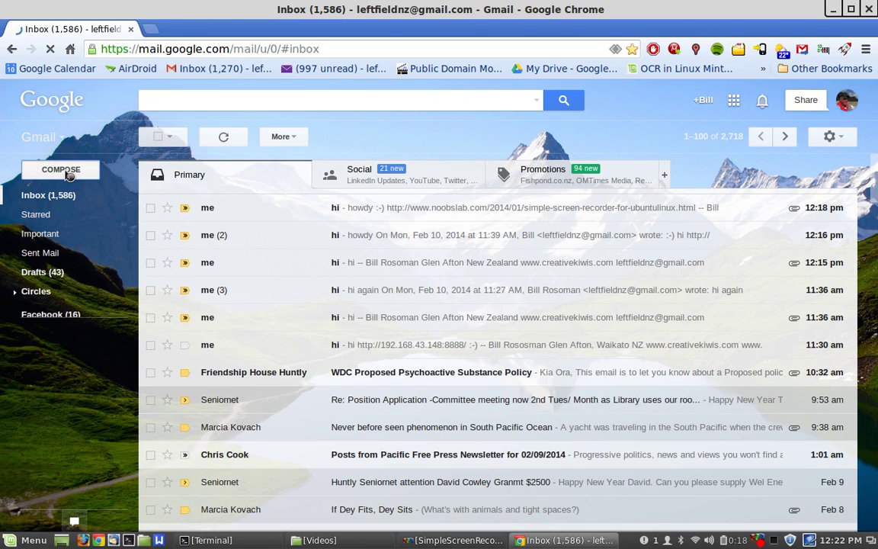
left_click(68, 175)
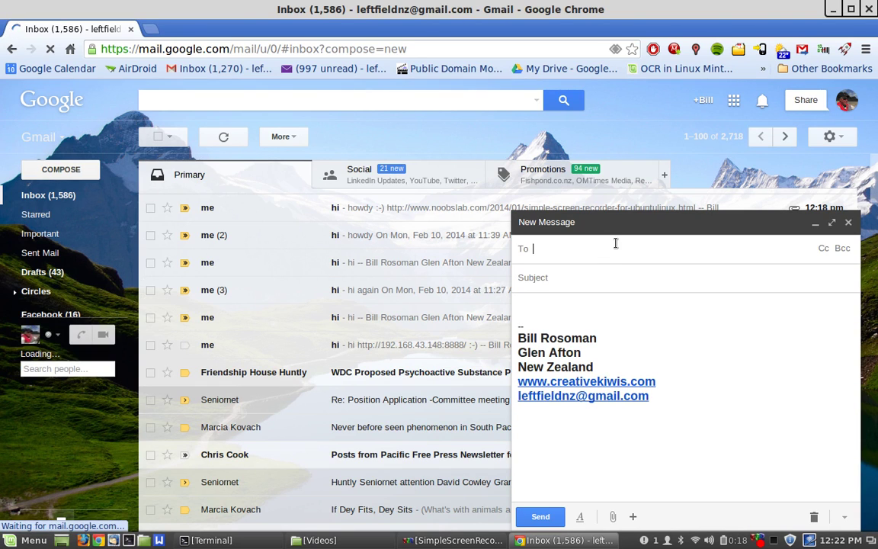
type("lef")
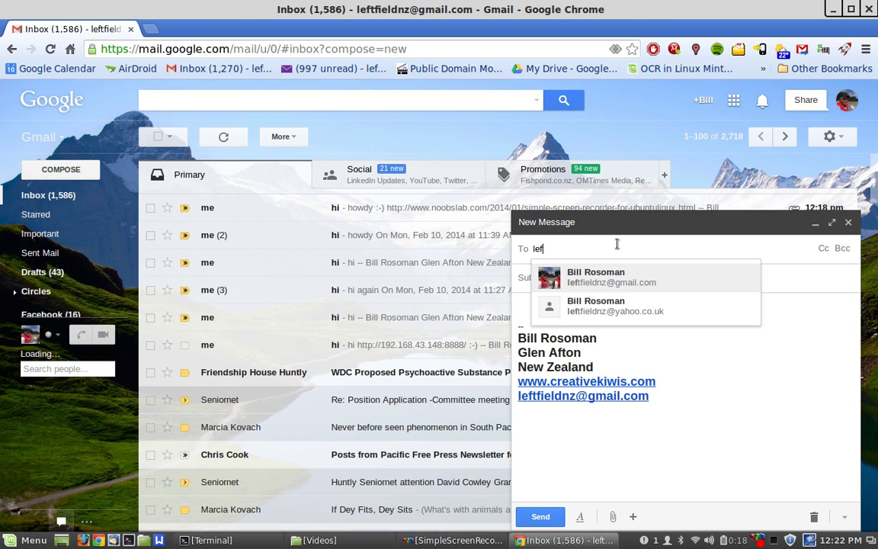
left_click(580, 282)
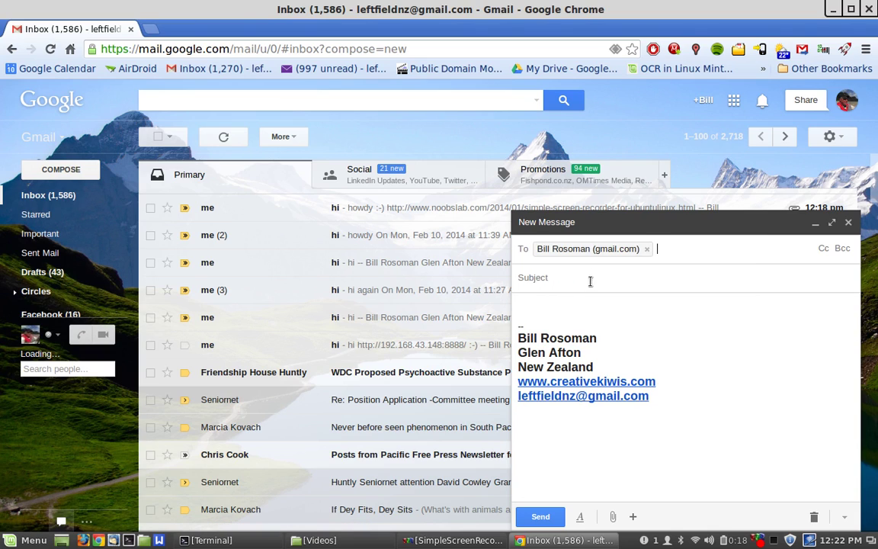
- Give the message the subject "hi" and write "hi" above the signature, followed by a new line
left_click(582, 279)
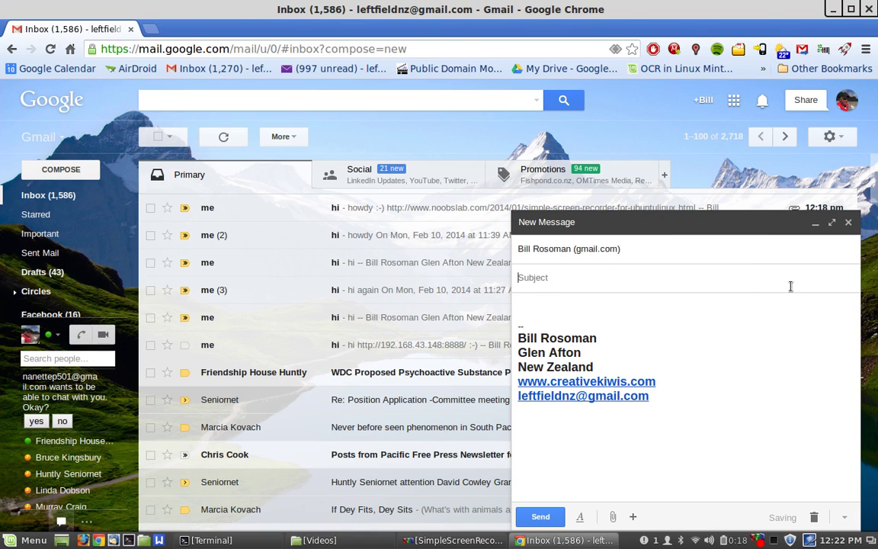
type("hi")
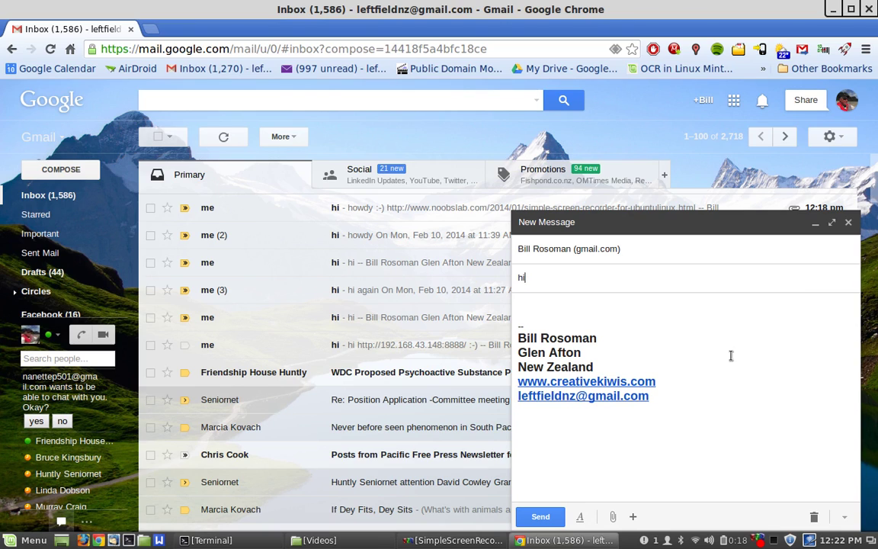
left_click(569, 307)
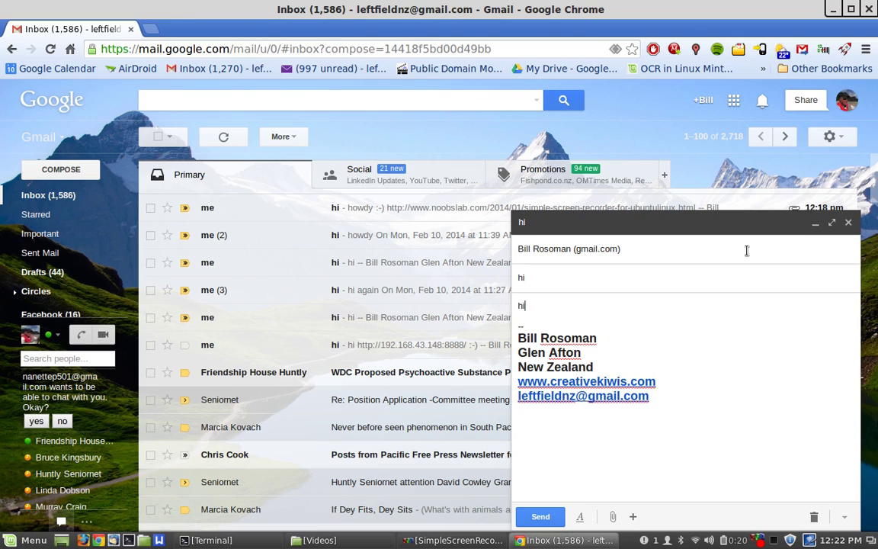
type("hi")
key("Return")
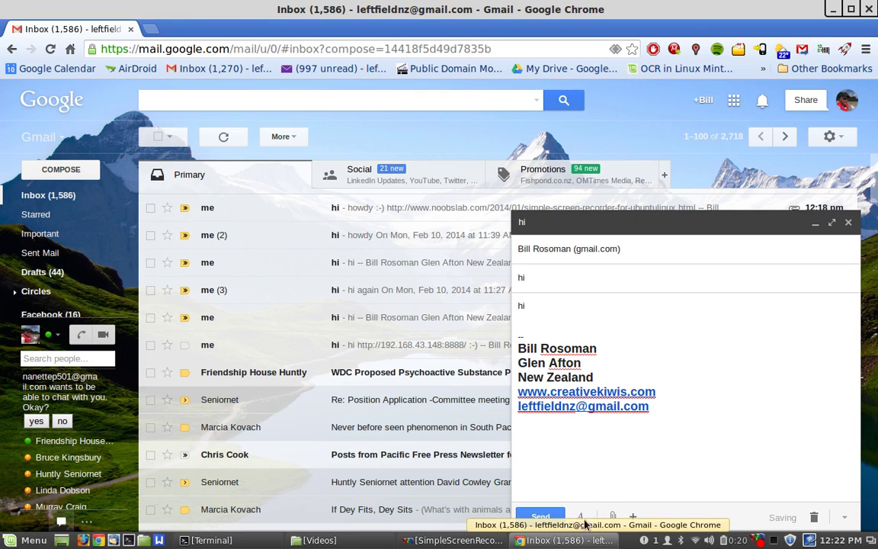
- Attach the image pars2.png from the Documents/2014 folder to the message
mouse_move(632, 517)
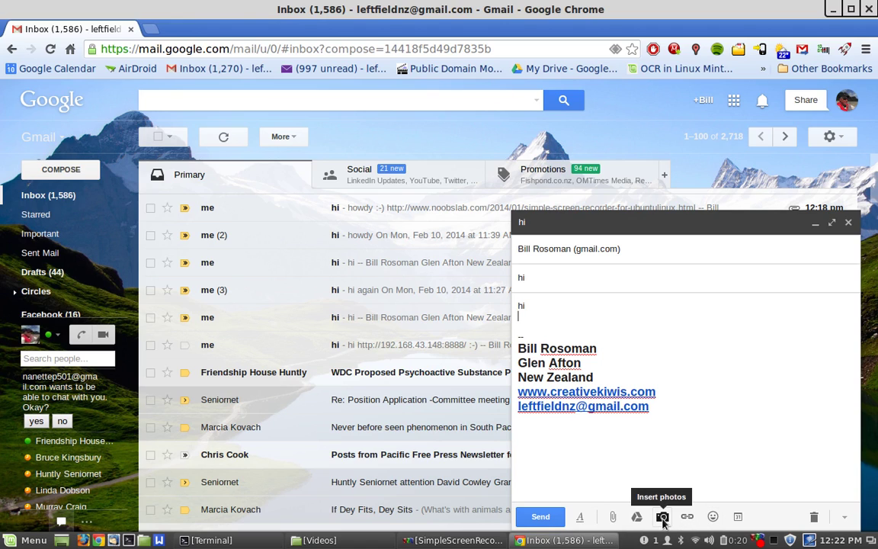
left_click(615, 518)
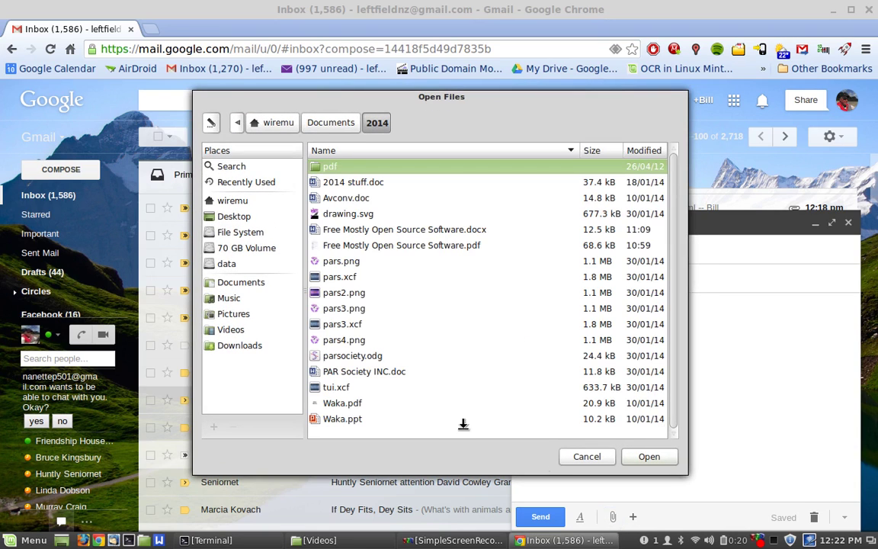
left_click(339, 294)
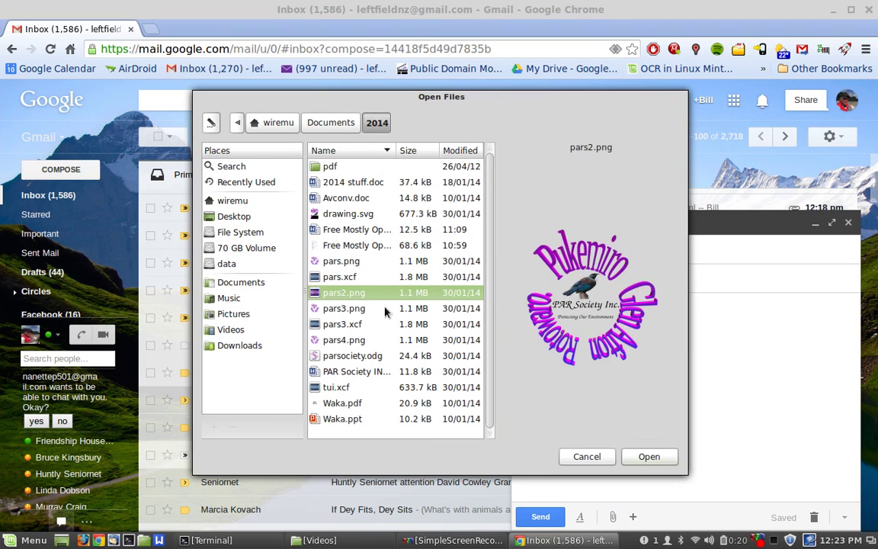
left_click(646, 459)
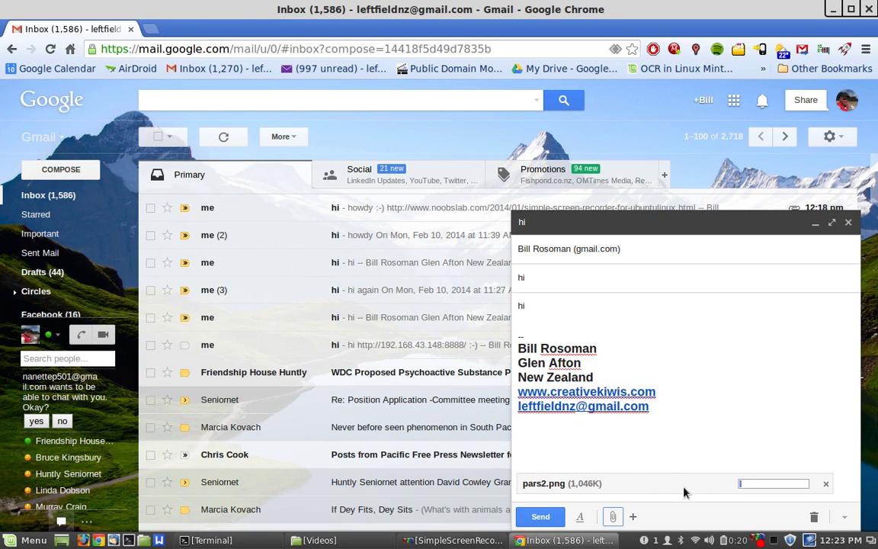
- Insert a yellow face emoticon on the line below the greeting and send the message
mouse_move(633, 516)
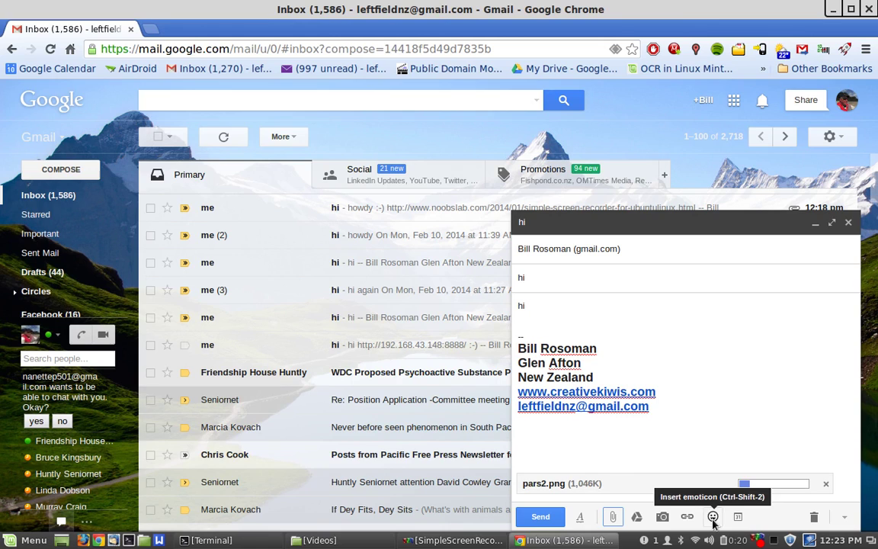
left_click(529, 317)
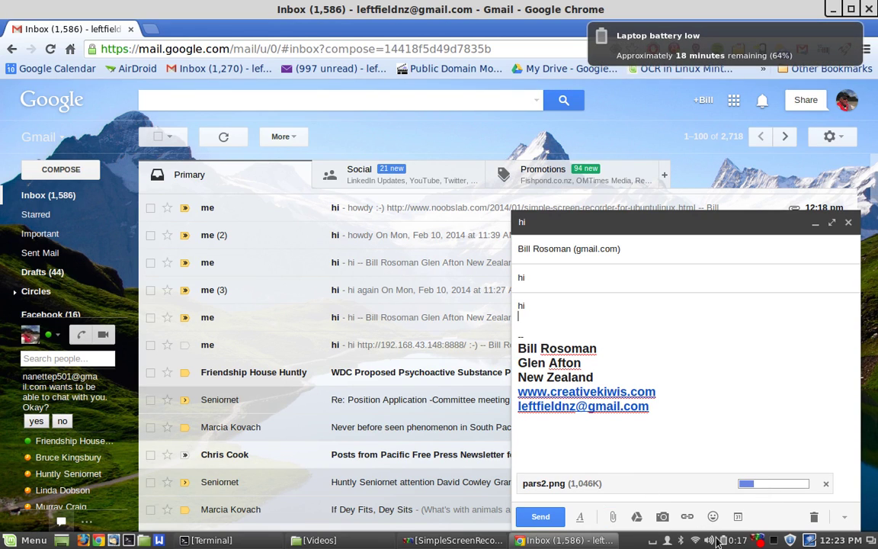
left_click(713, 517)
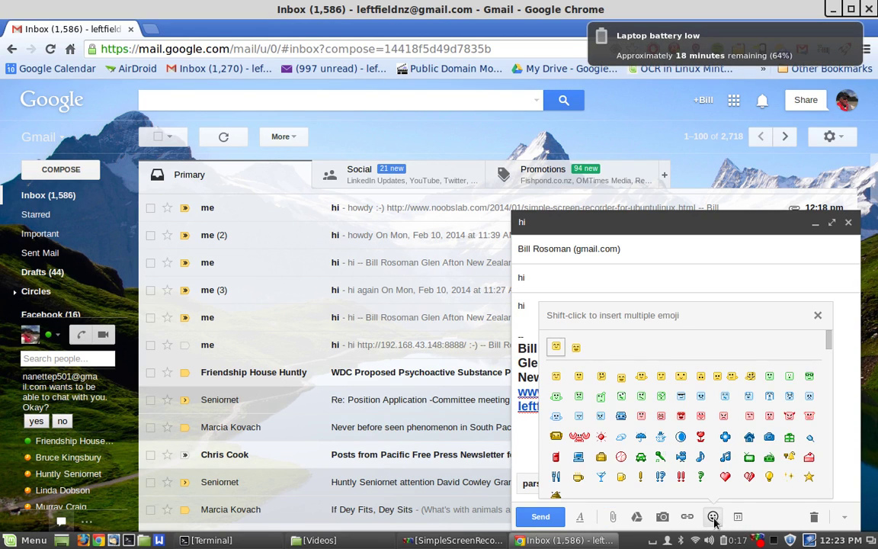
left_click(700, 379)
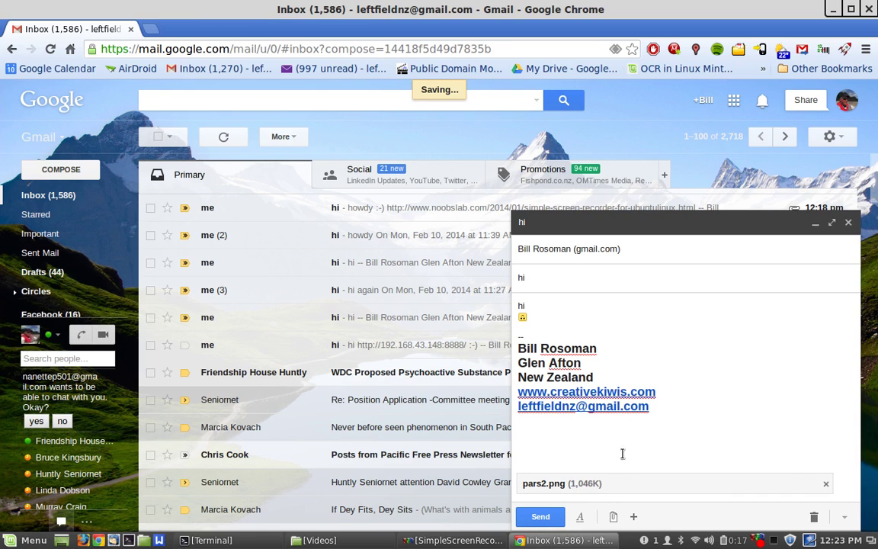
left_click(540, 517)
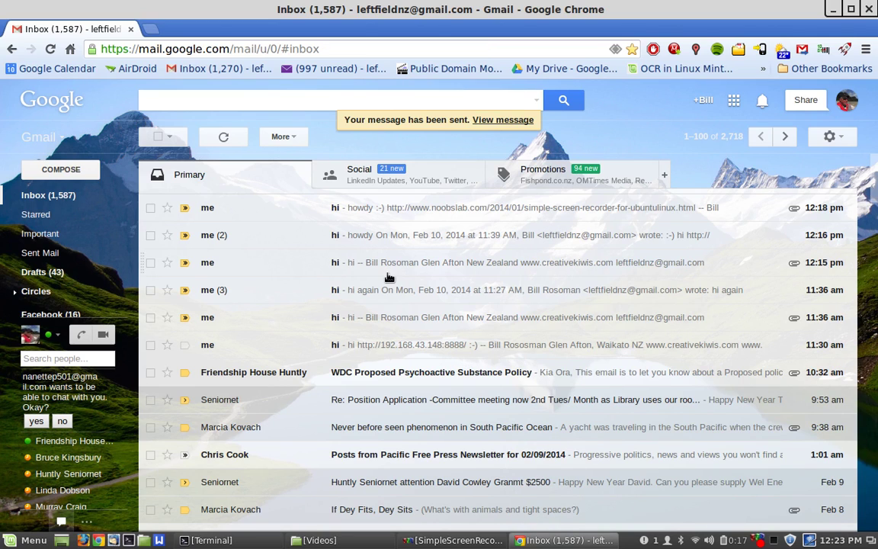
- Open the 12:18 pm "hi" message at the head of the inbox and send a reply reading "hi"
left_click(363, 215)
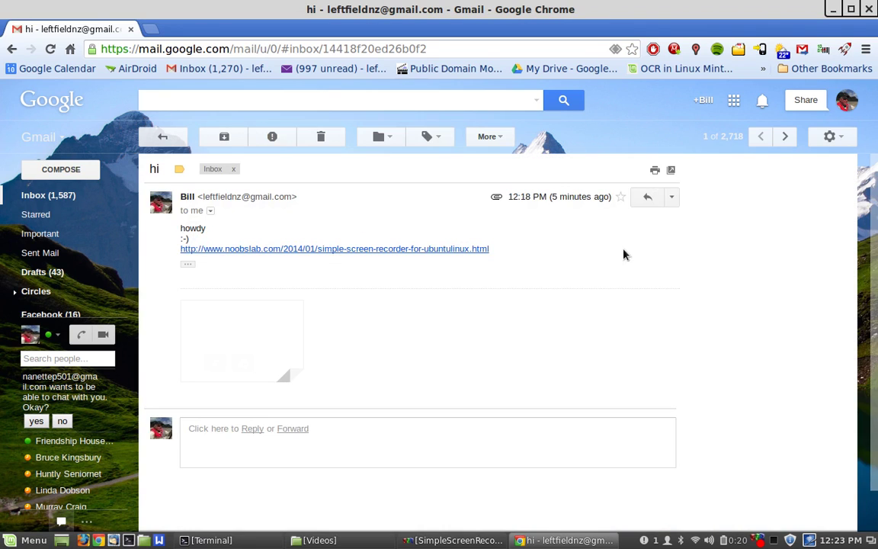
left_click(673, 199)
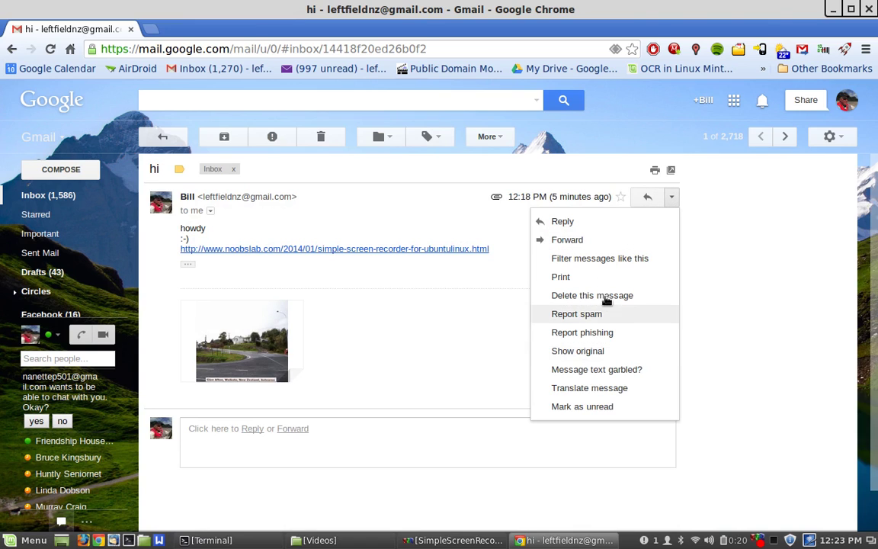
left_click(564, 222)
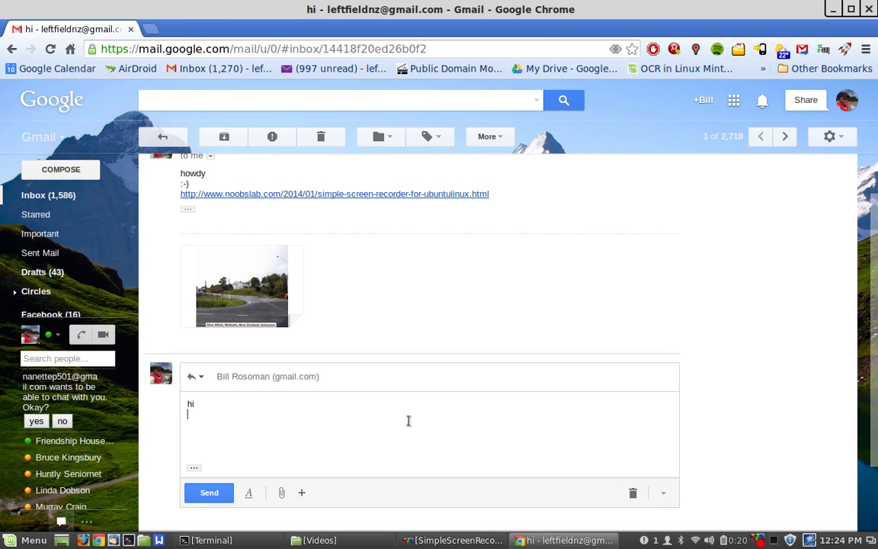
type("hi")
key("Return")
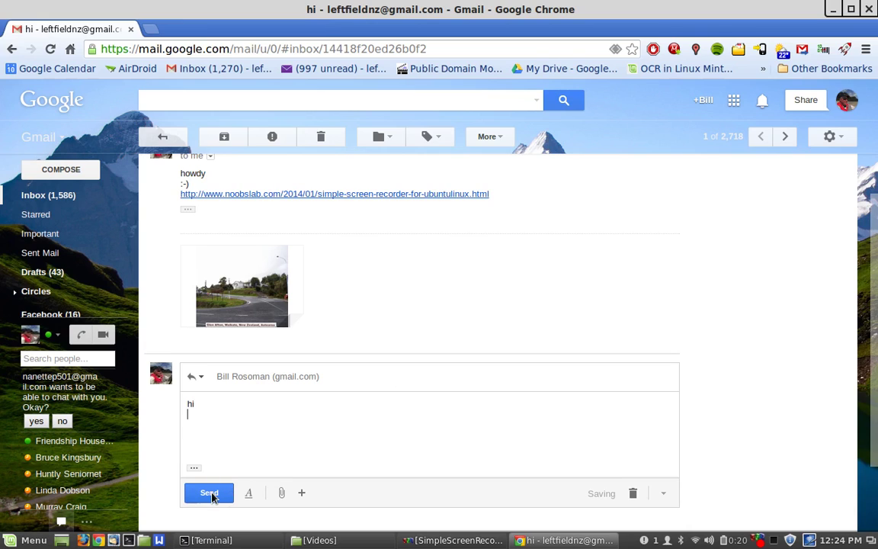
mouse_move(281, 500)
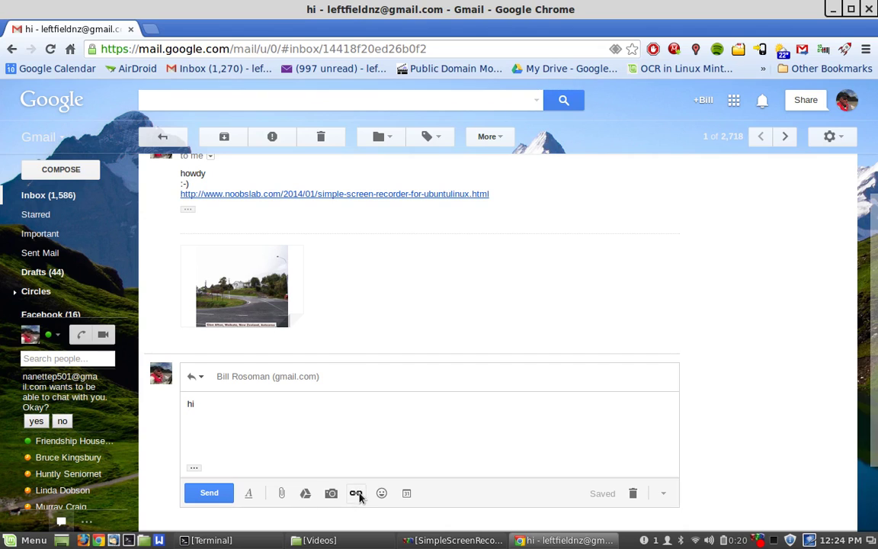
left_click(211, 493)
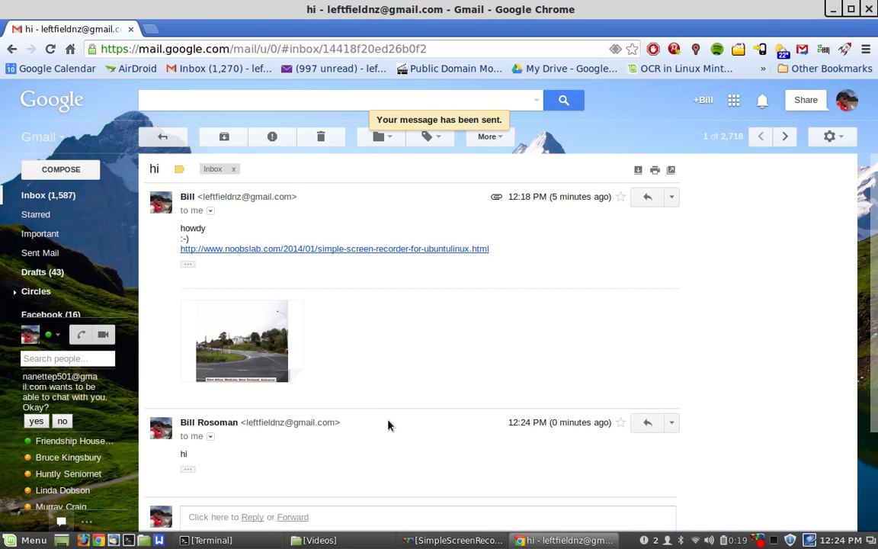
- Return to the Gmail inbox, switch to Thunderbird and dismiss its mail server alert
left_click(45, 200)
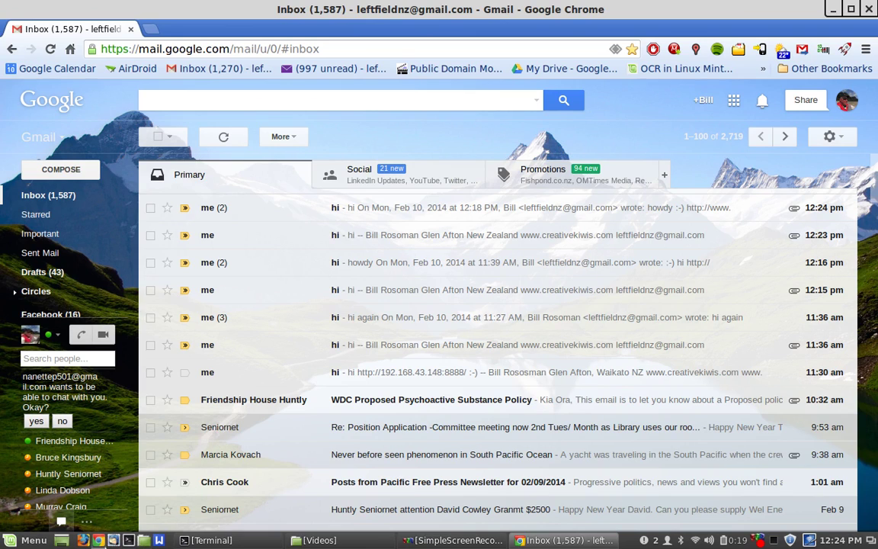
left_click(113, 540)
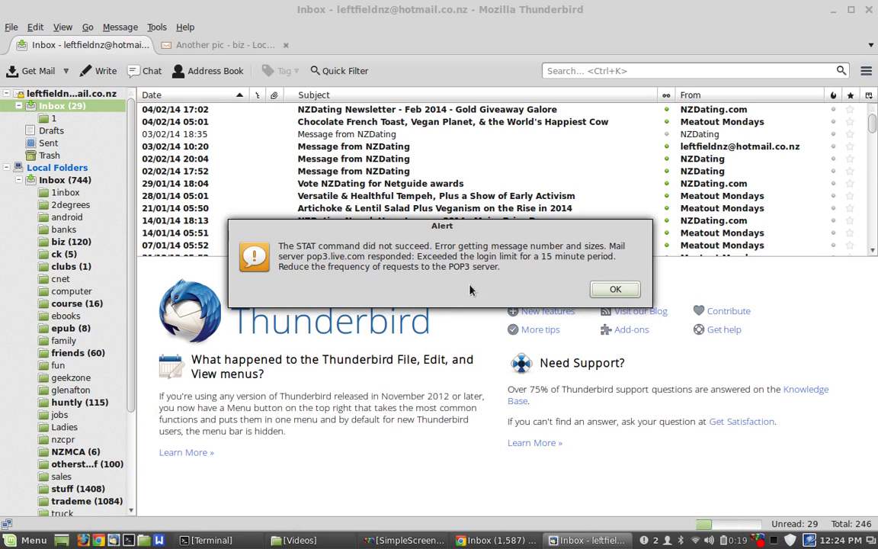
left_click(603, 294)
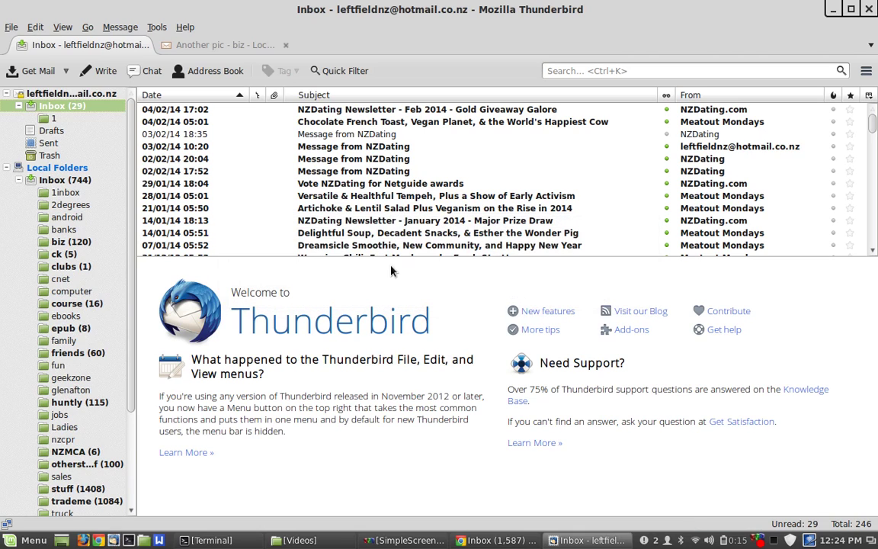
- Review the Hotmail account's identity, signature and outgoing server in Account Settings, and leave without changing anything
left_click(36, 28)
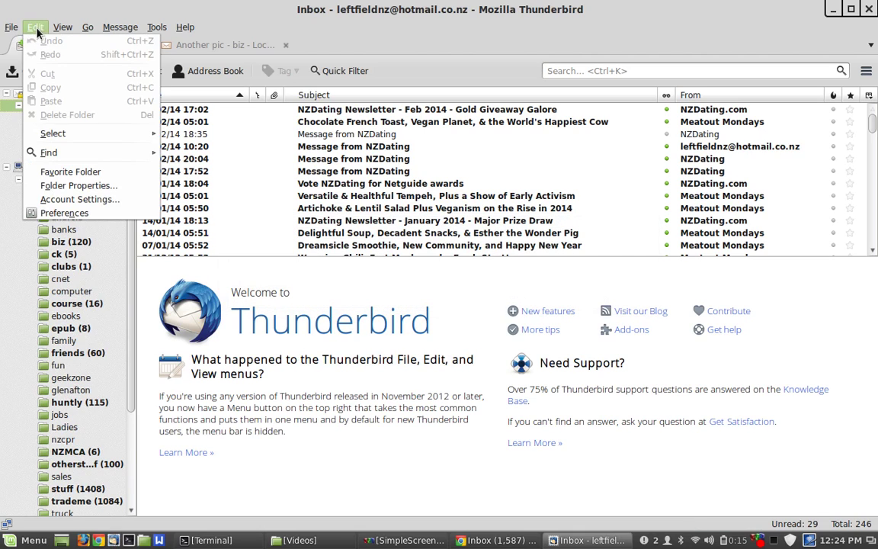
left_click(96, 199)
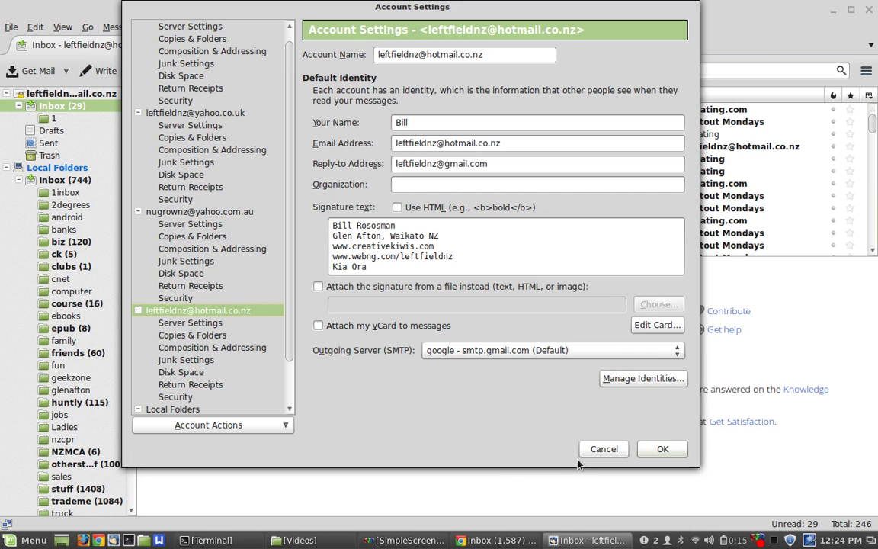
left_click(601, 449)
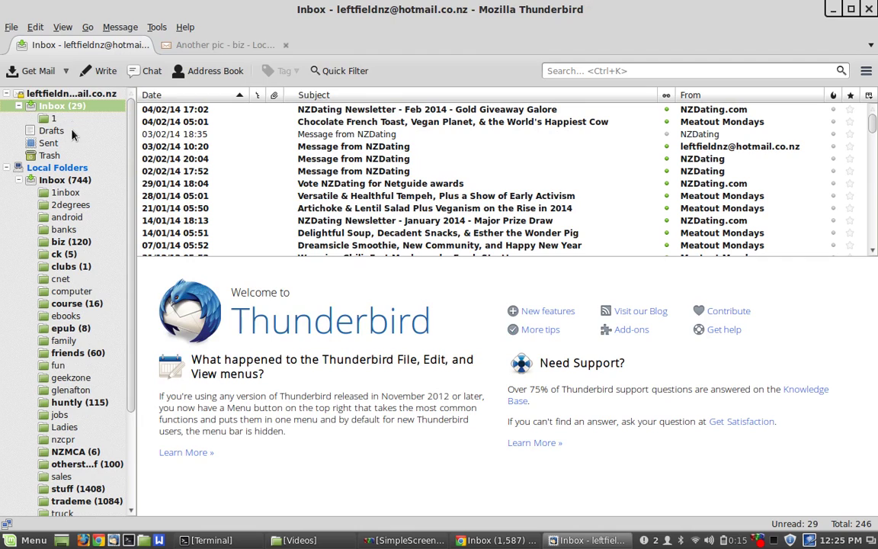
- Try to fetch new mail for the Hotmail account only and dismiss the alert
left_click(65, 76)
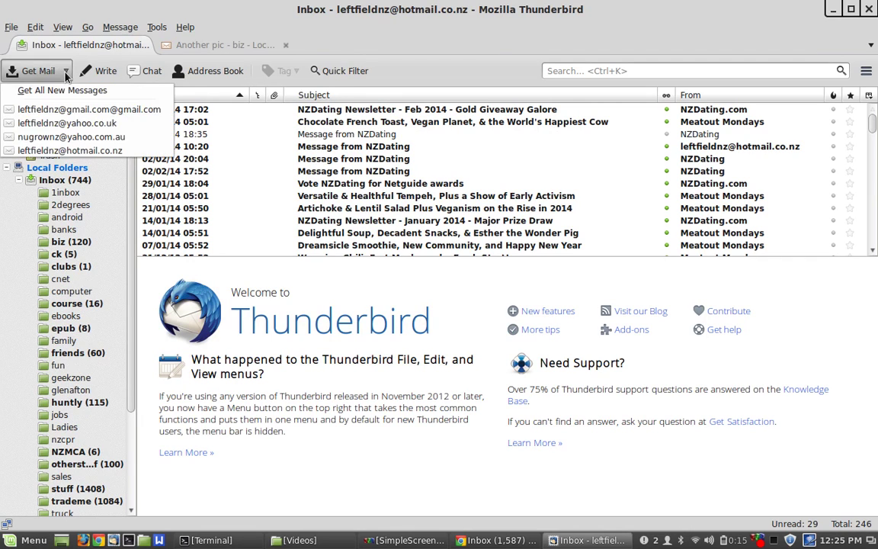
left_click(80, 151)
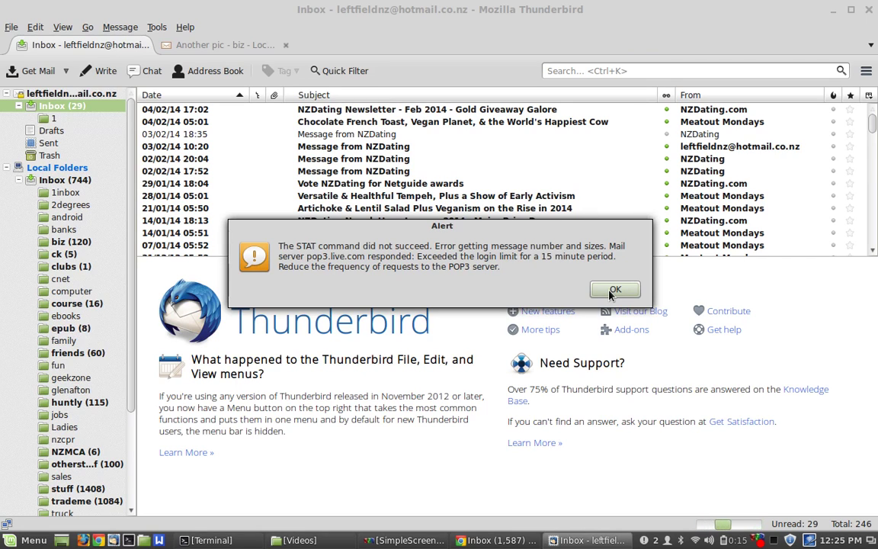
left_click(611, 291)
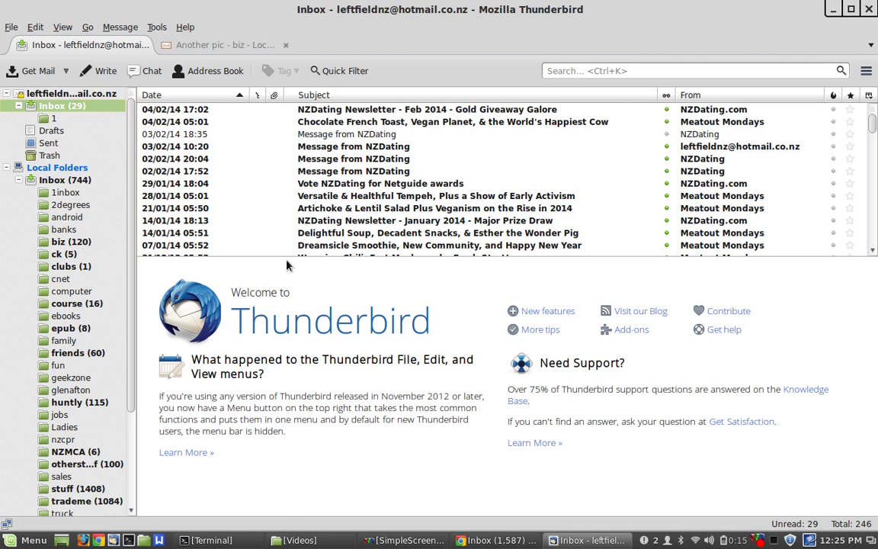
- Start a new message and add the sender's own Gmail and Yahoo contacts from the Personal Address Book as Bcc recipients
left_click(98, 72)
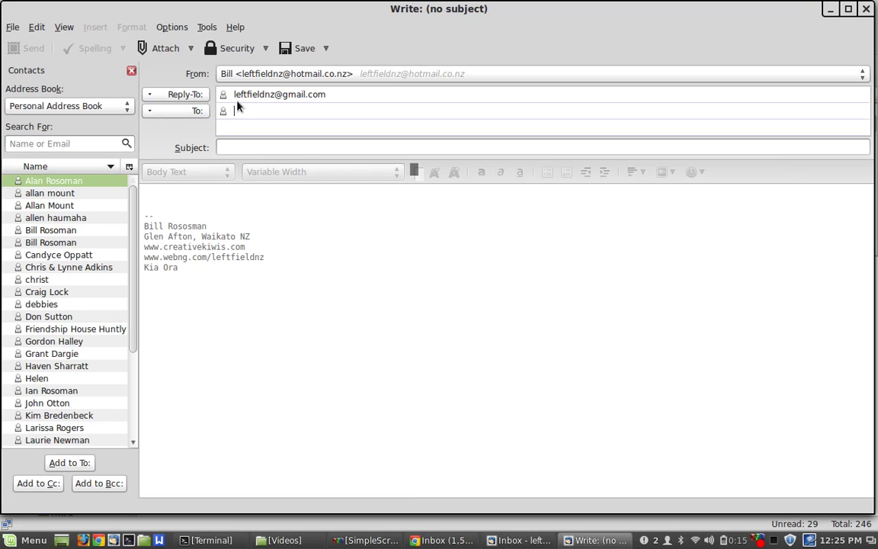
double_click(48, 231)
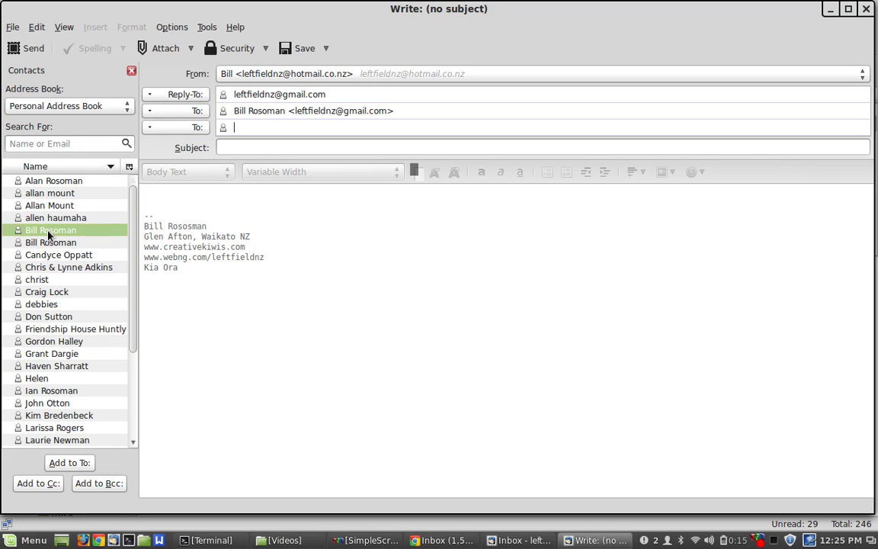
double_click(52, 244)
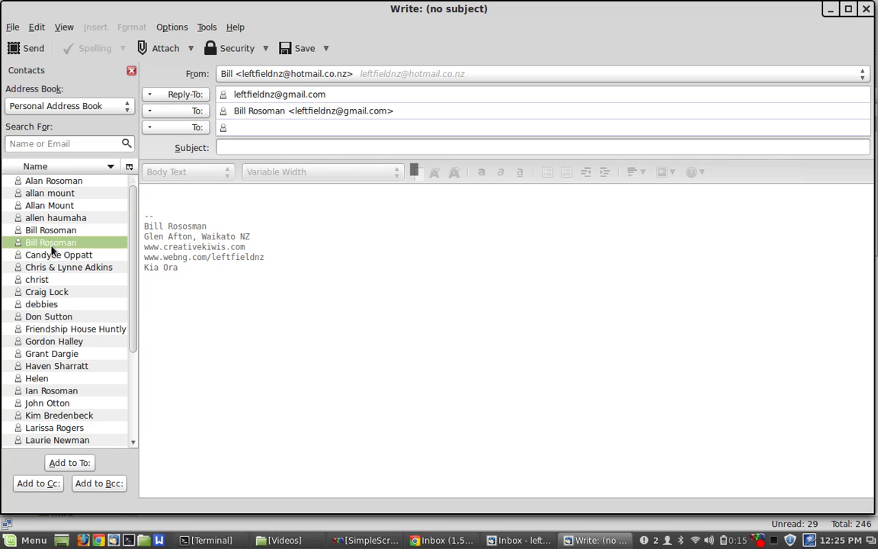
left_click(173, 115)
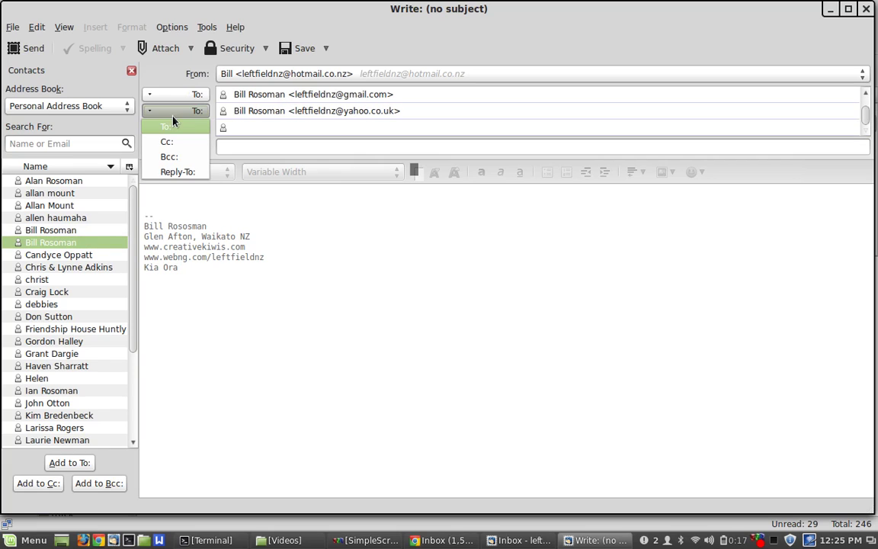
left_click(175, 157)
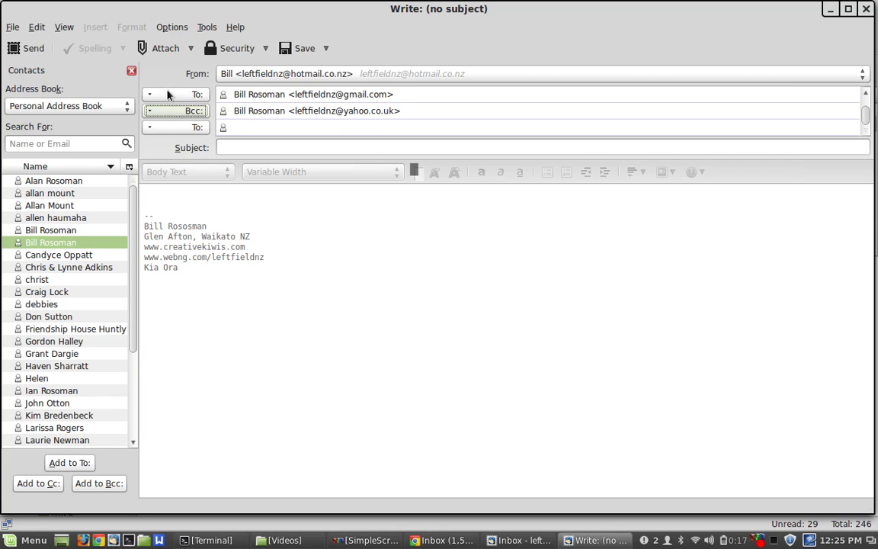
left_click(170, 94)
left_click(172, 141)
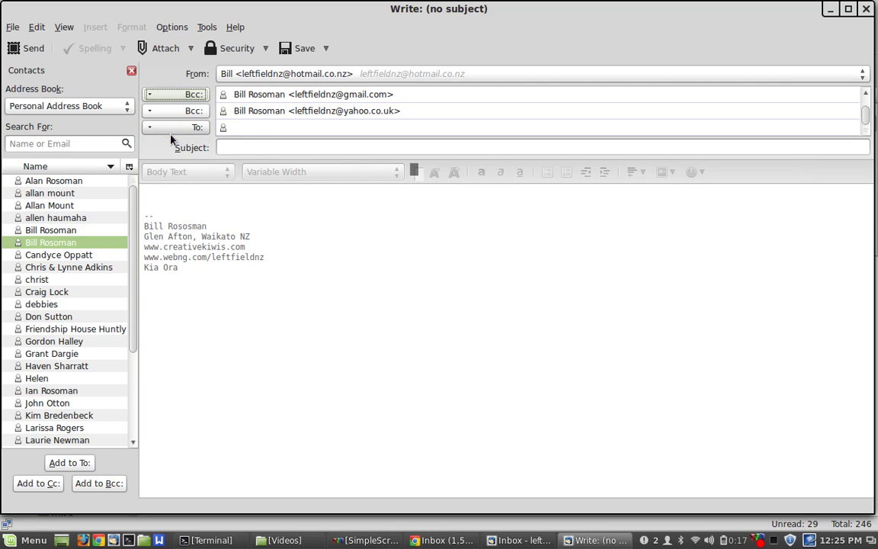
- Enter "hi" as the subject and "hi" as the first line of the message body above the signature
left_click(257, 145)
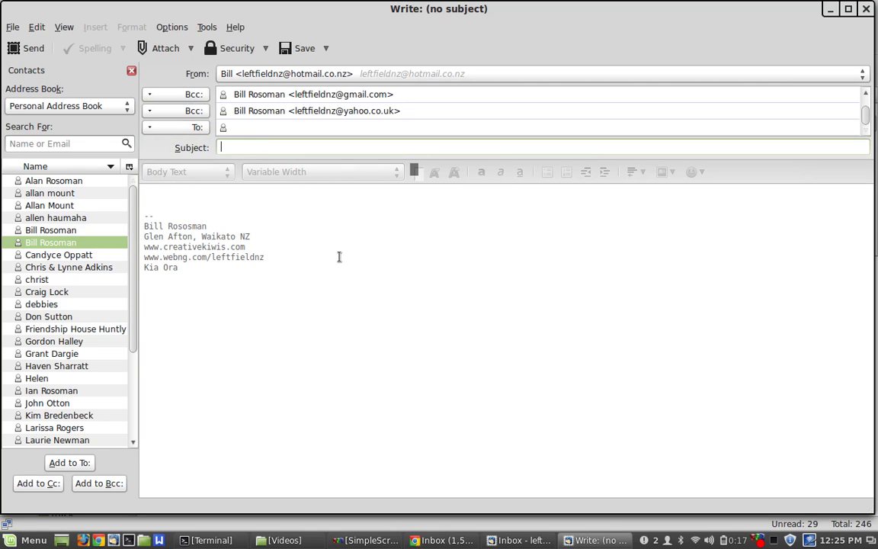
type("hi")
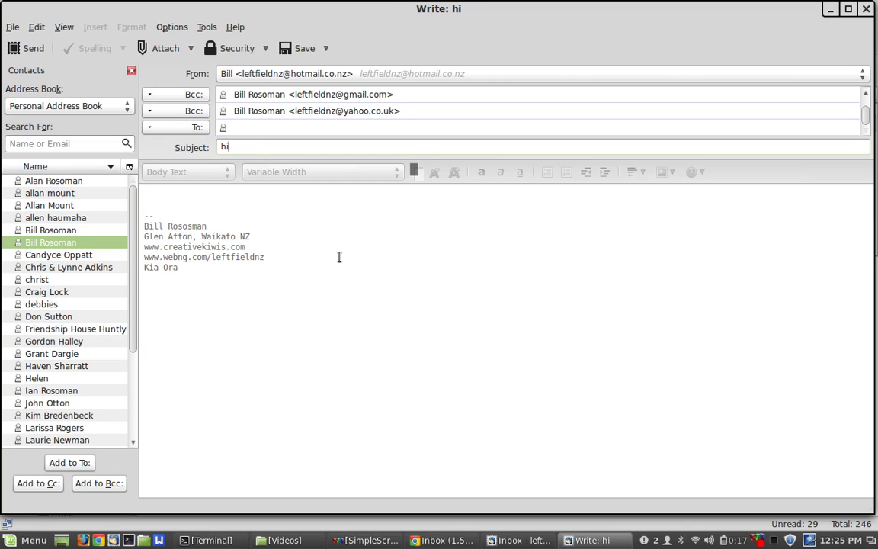
left_click(198, 197)
type("hi")
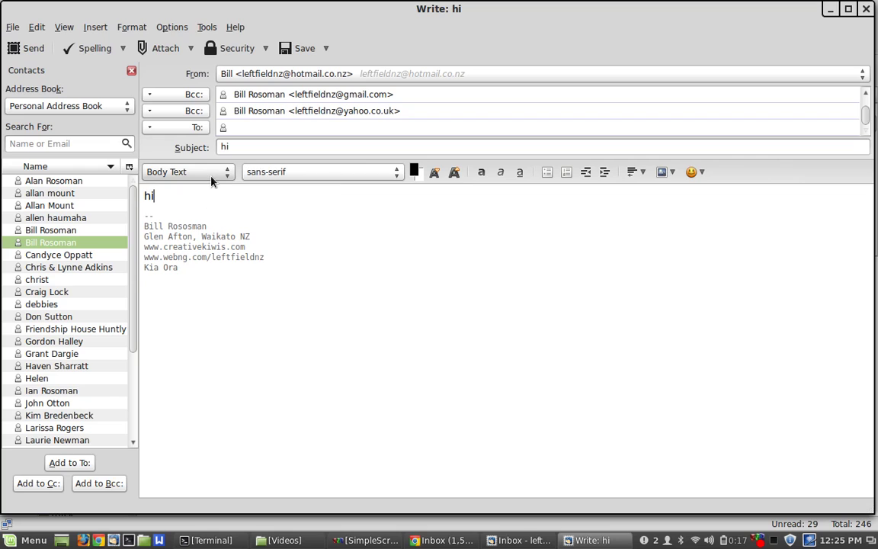
key("Return")
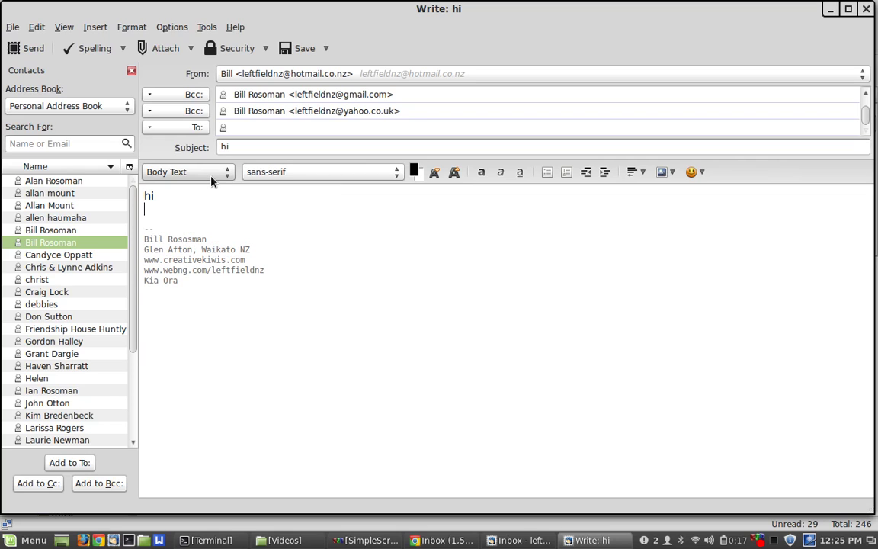
- Insert a smiley on the line below the greeting and attach the power bill PNG from the Pictures folder
left_click(694, 172)
left_click(706, 186)
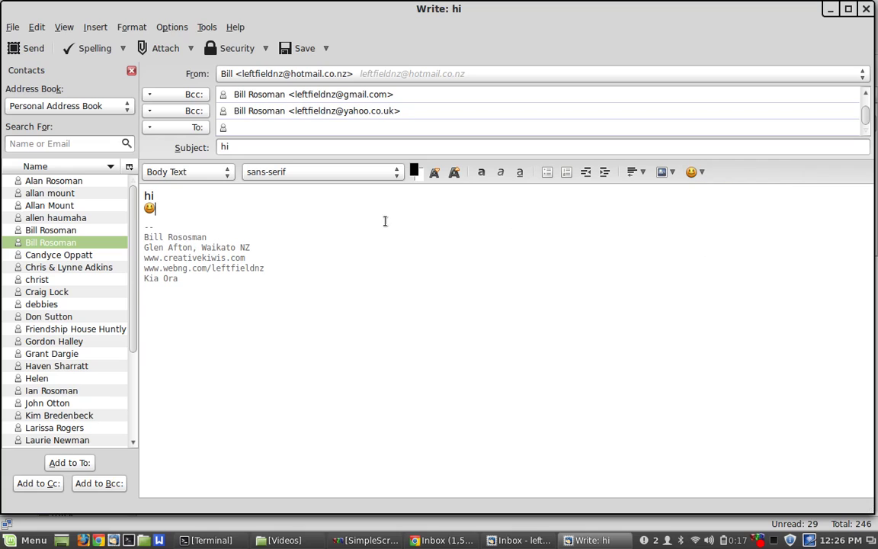
key("Return")
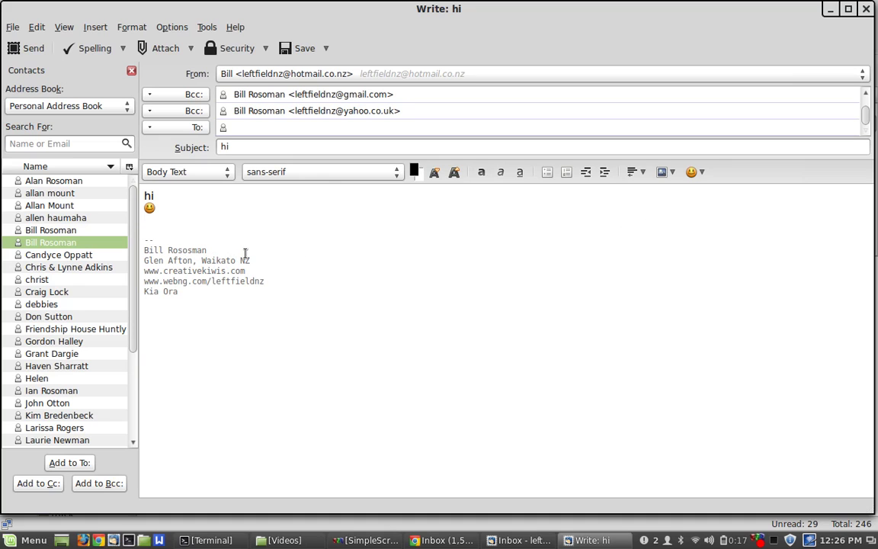
left_click(173, 55)
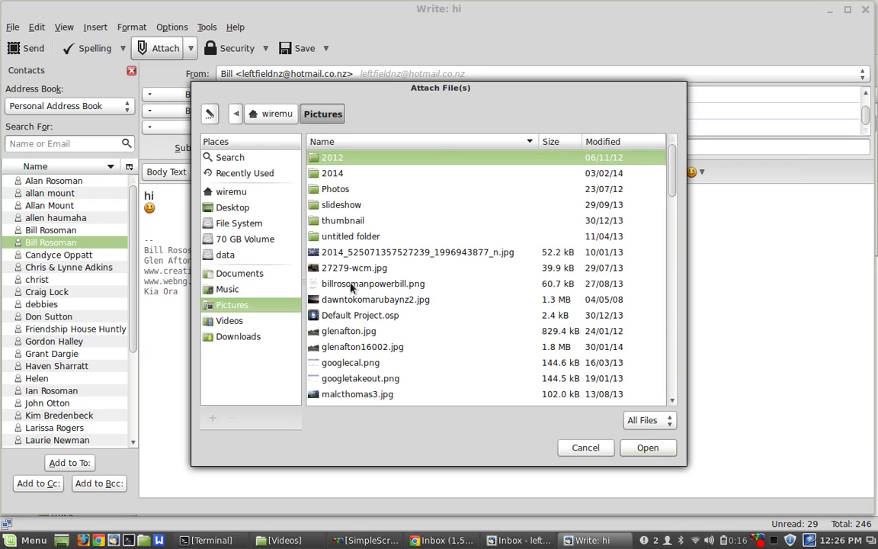
double_click(350, 285)
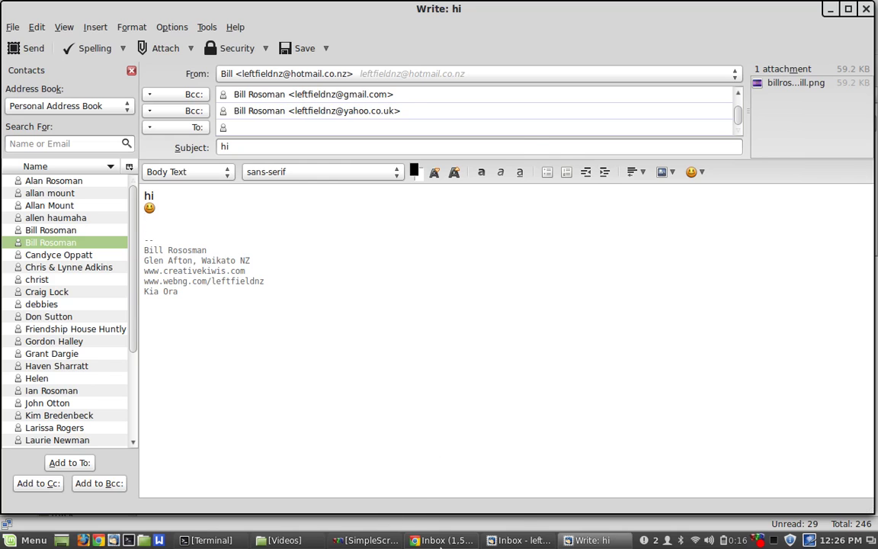
- Copy the Gmail inbox web address from Chrome, paste it below the smiley in the Thunderbird message, and send the message
left_click(440, 540)
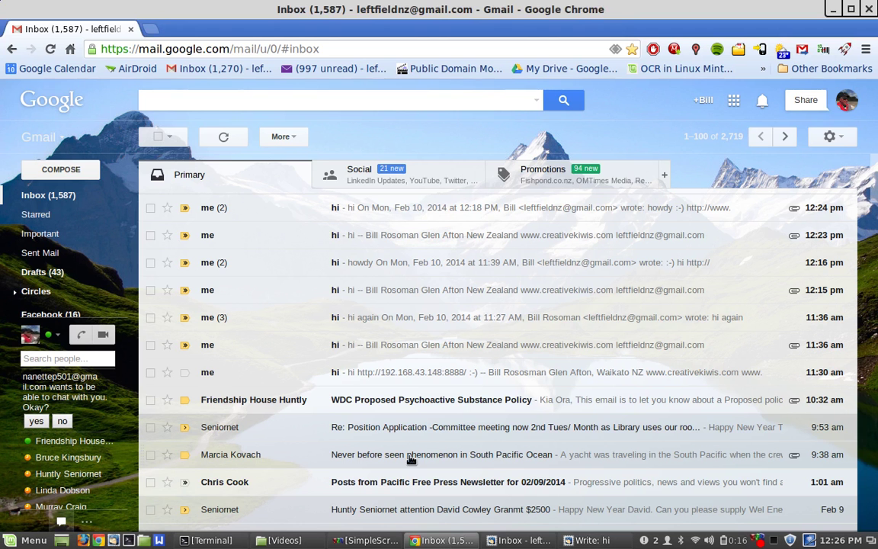
left_click(356, 45)
key("ctrl+c")
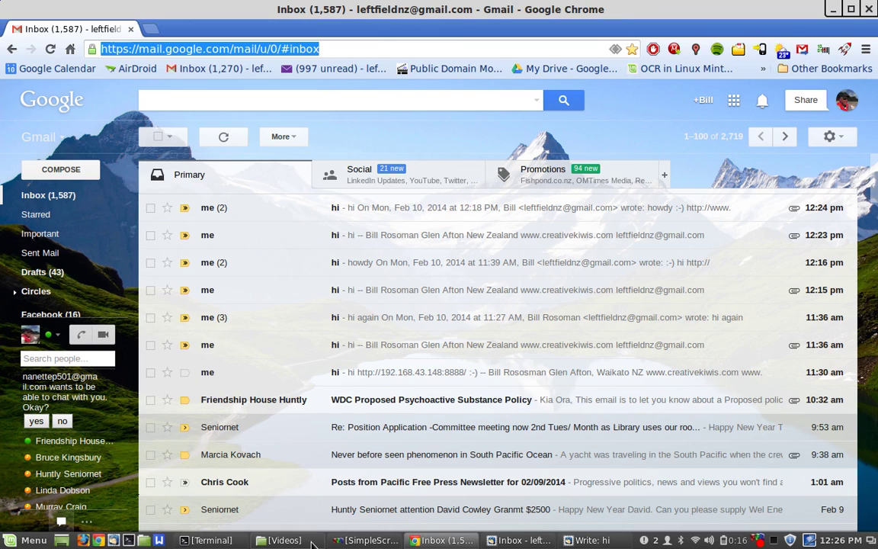
left_click(577, 542)
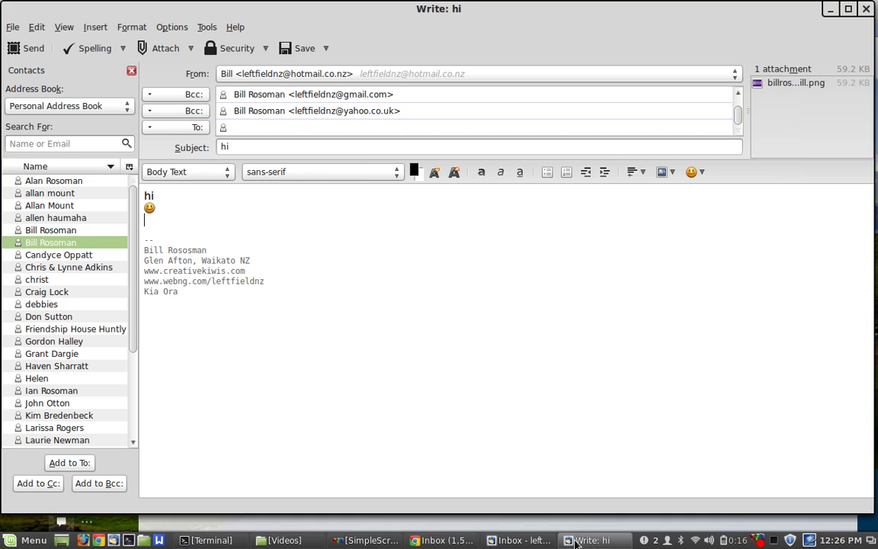
key("ctrl+v")
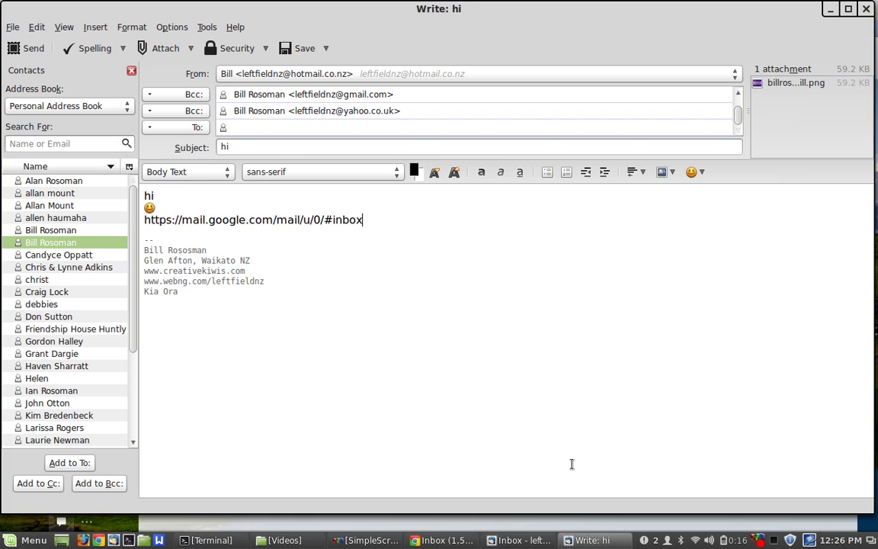
key("Return")
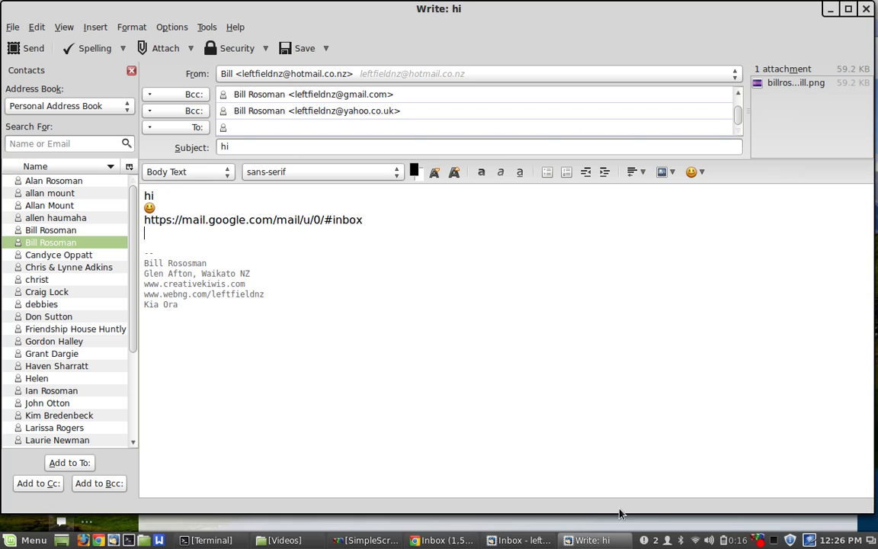
left_click(22, 52)
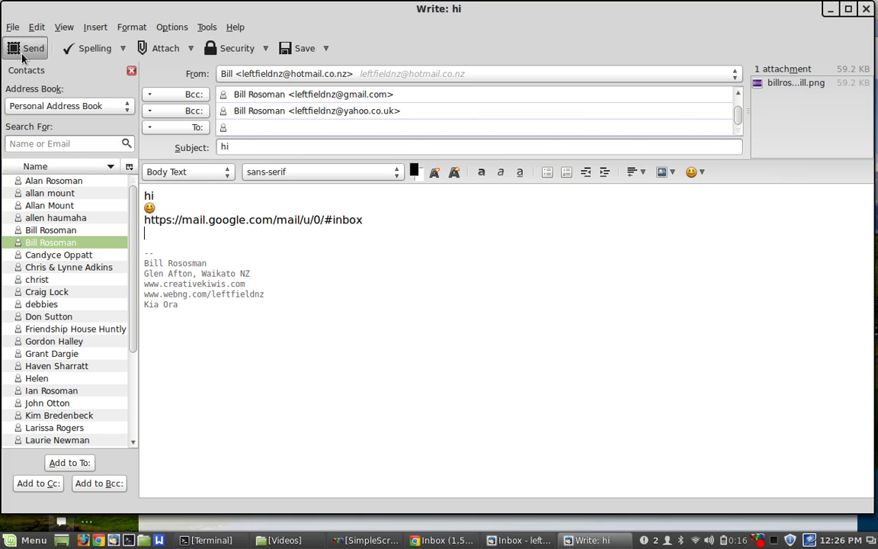